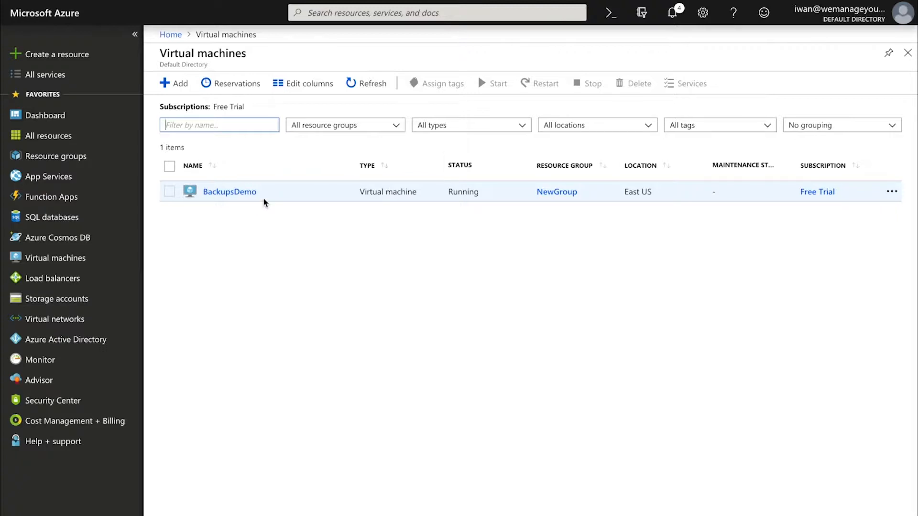
- Open the backup setup for the BackupsDemo virtual machine
{"action": "left_click", "coordinate": [243, 193]}
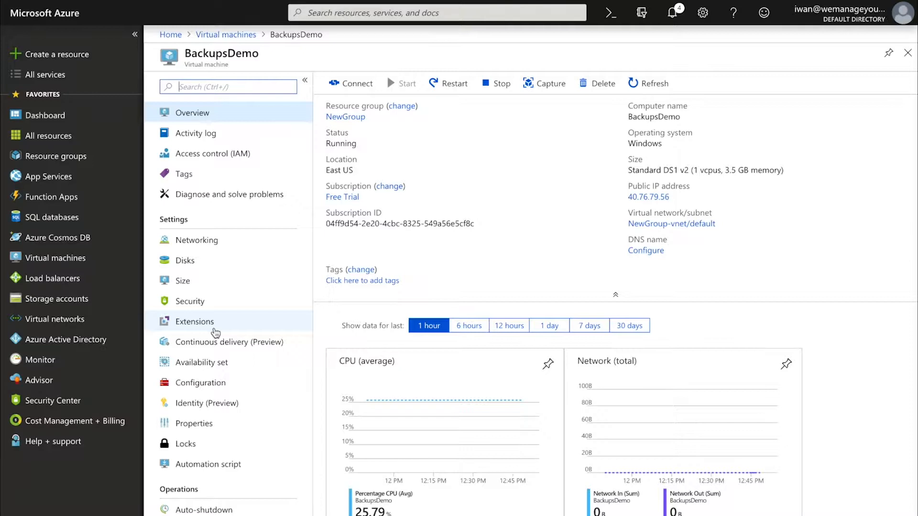
{"action": "scroll", "coordinate": [215, 332], "scroll_direction": "down", "scroll_amount": 5}
{"action": "scroll", "coordinate": [215, 332], "scroll_direction": "down", "scroll_amount": 1}
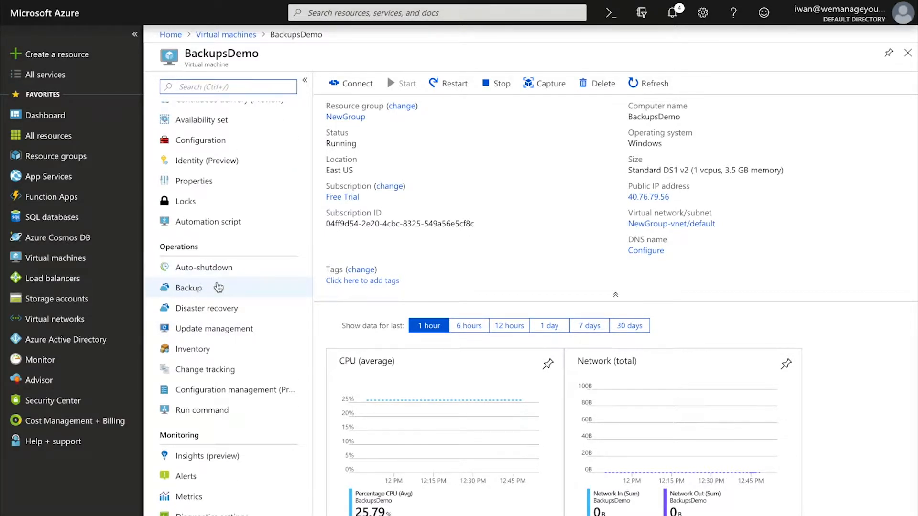
{"action": "left_click", "coordinate": [219, 287]}
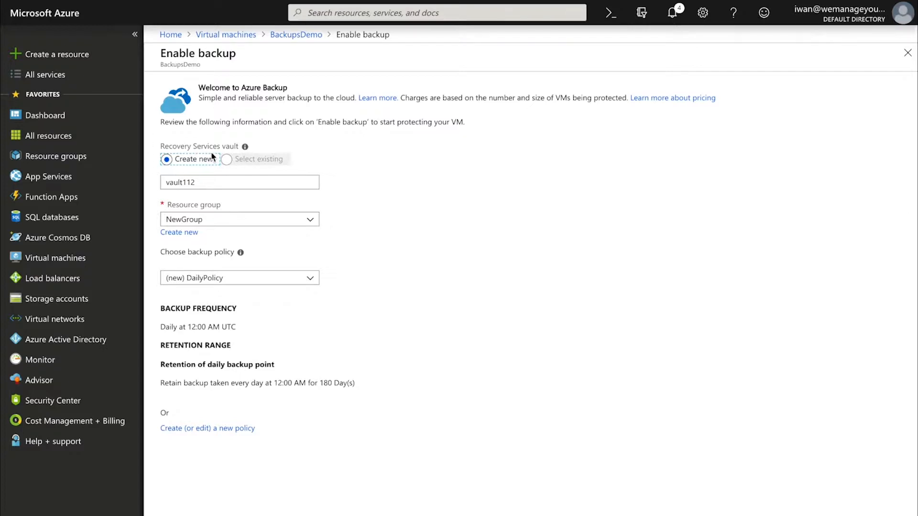
- Name the new Recovery Services vault backupdemovault and assign it to the resource group NewGroup
{"action": "mouse_move", "coordinate": [245, 148]}
{"action": "left_click", "coordinate": [206, 182]}
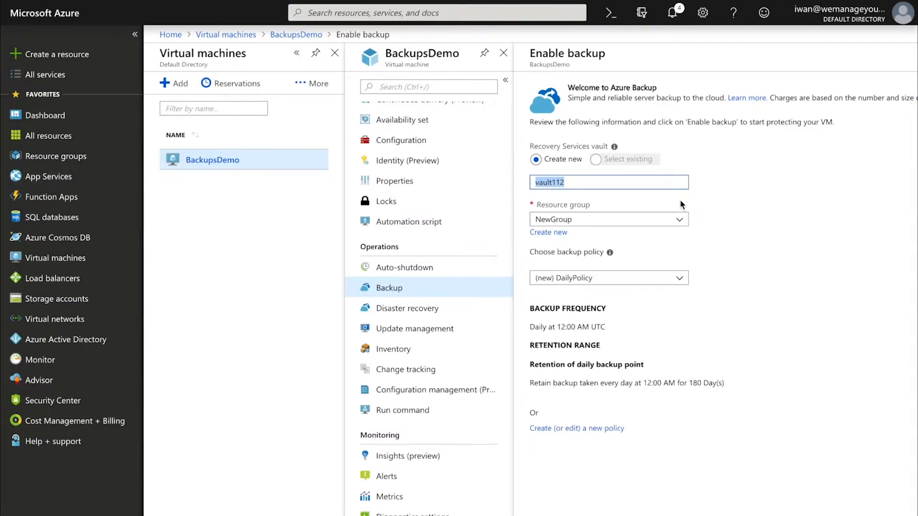
{"action": "type", "text": "backupdemovault"}
{"action": "left_click", "coordinate": [680, 221]}
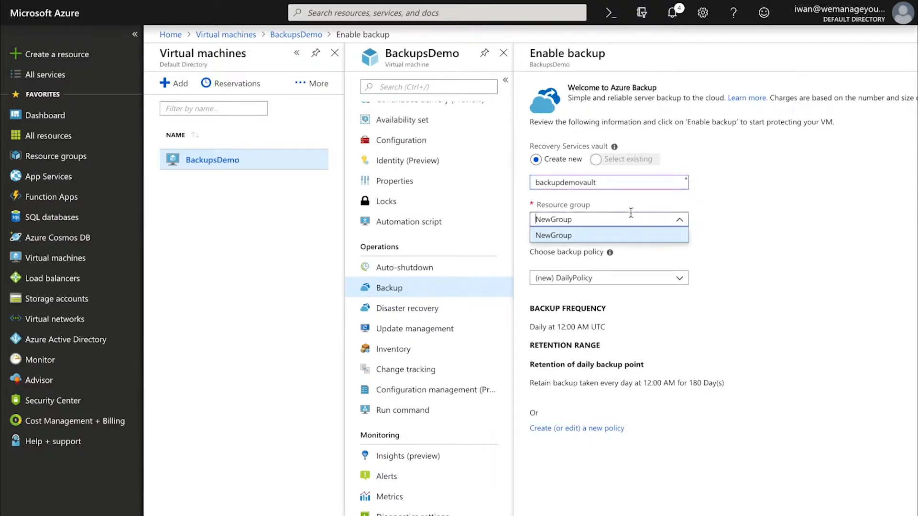
{"action": "left_click", "coordinate": [581, 216]}
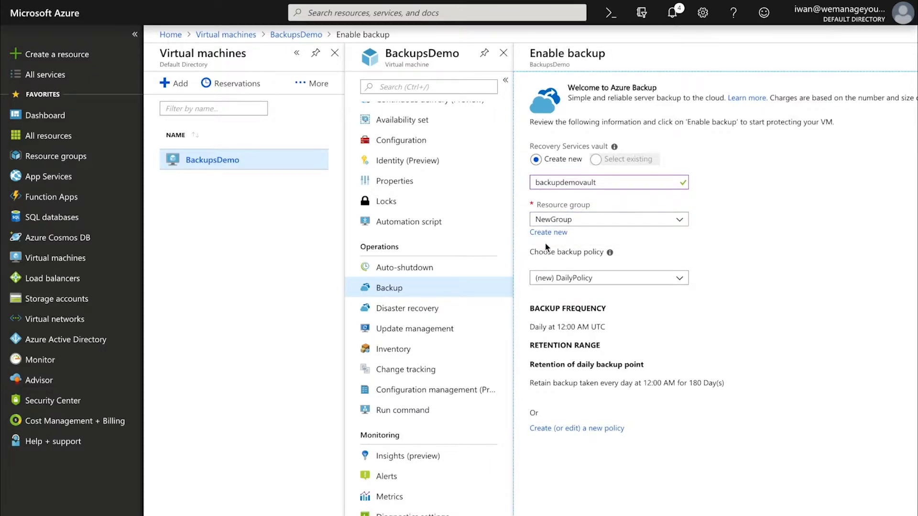
{"action": "left_click", "coordinate": [563, 216]}
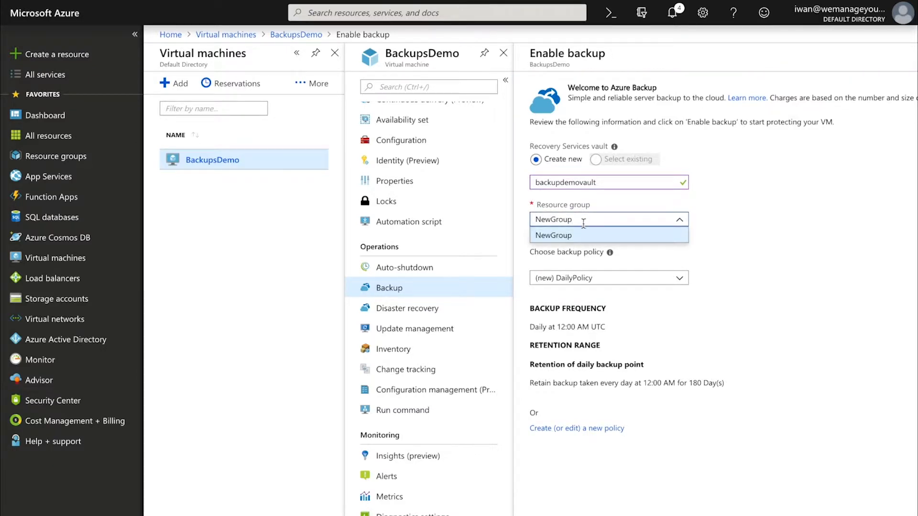
{"action": "left_click", "coordinate": [563, 237]}
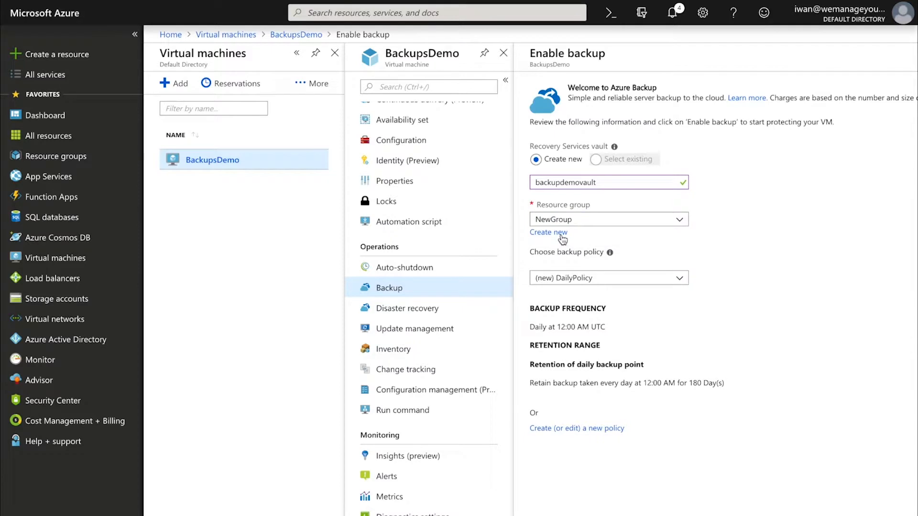
- Choose the new DailyPolicy as the backup policy and open the form for creating or editing a policy
{"action": "left_click", "coordinate": [687, 280]}
{"action": "left_click", "coordinate": [656, 294]}
{"action": "left_click", "coordinate": [551, 430]}
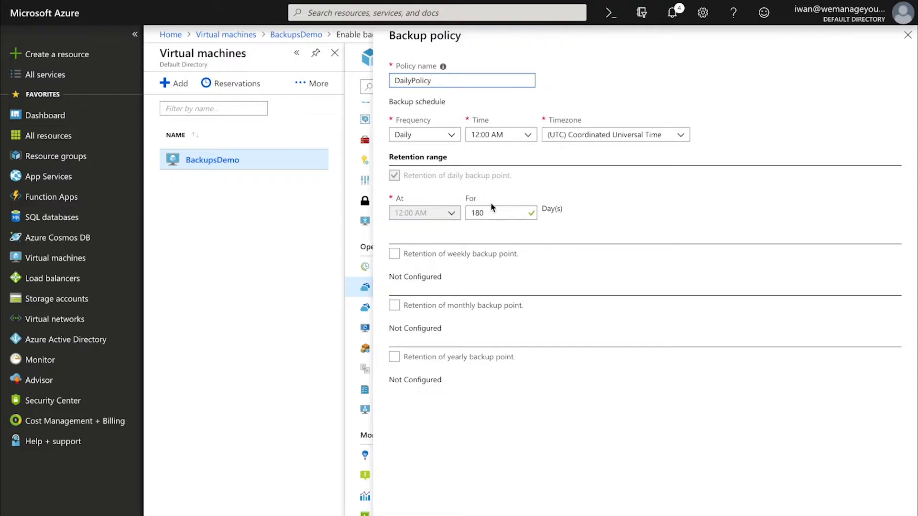
- Set the policy's backup frequency to Daily and check the options for the backup time
{"action": "left_click", "coordinate": [397, 136]}
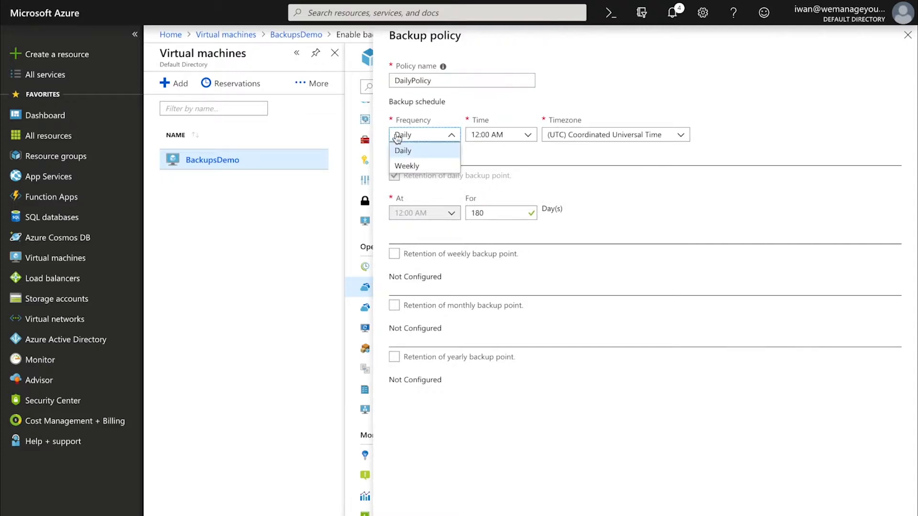
{"action": "left_click", "coordinate": [403, 150]}
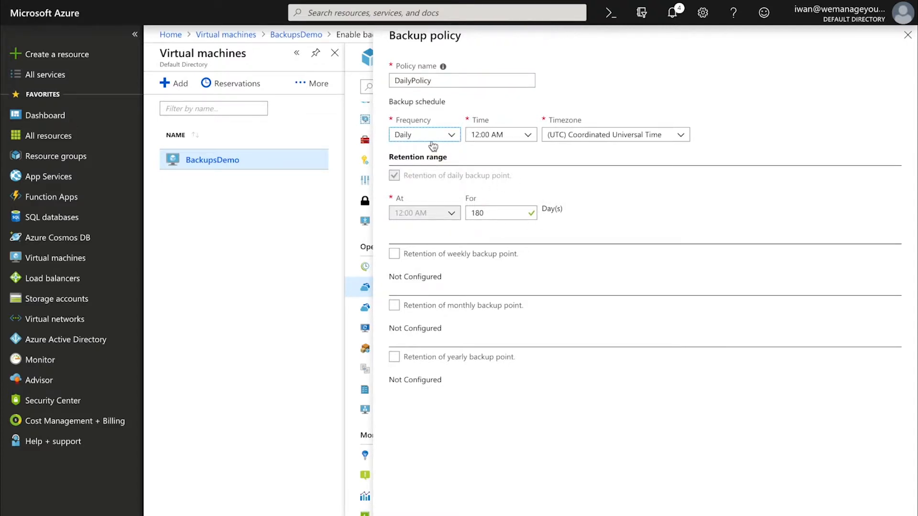
{"action": "left_click", "coordinate": [468, 139]}
{"action": "left_click", "coordinate": [475, 139]}
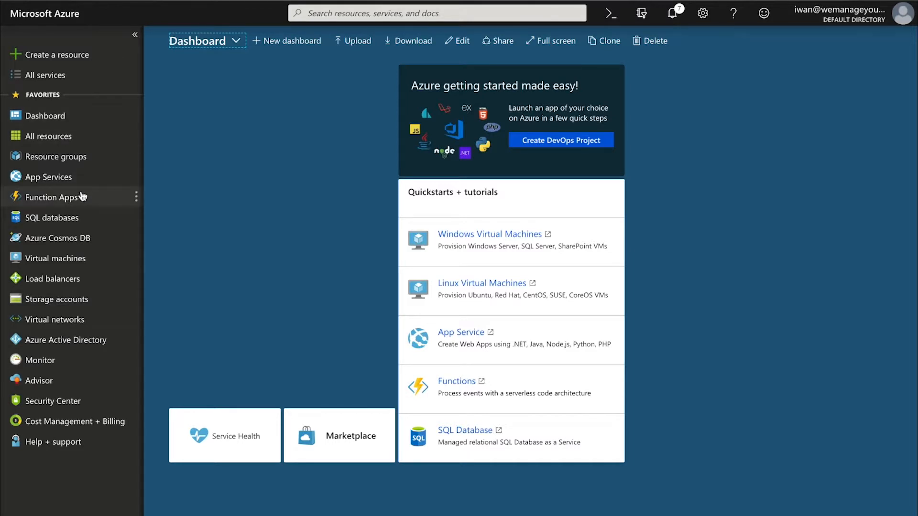
- Return to the BackupsDemo virtual machine's backup page and open its Recovery Services vault, backupdemovault
{"action": "left_click", "coordinate": [74, 259]}
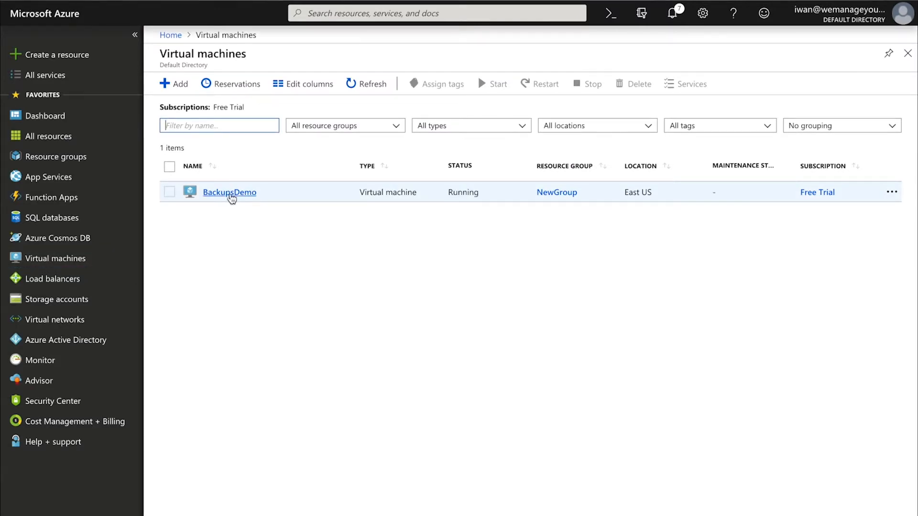
{"action": "left_click", "coordinate": [230, 192]}
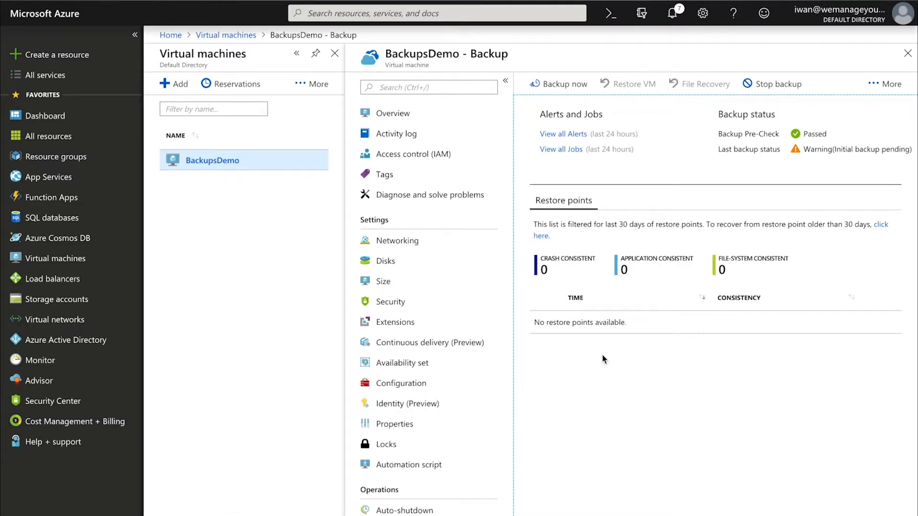
{"action": "scroll", "coordinate": [743, 279], "scroll_direction": "right", "scroll_amount": 5}
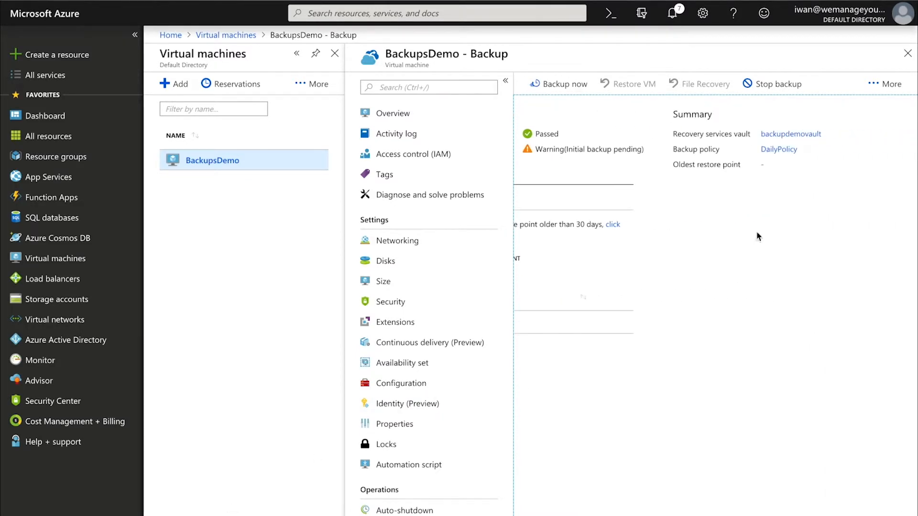
{"action": "left_click_drag", "start_coordinate": [672, 133], "coordinate": [745, 133]}
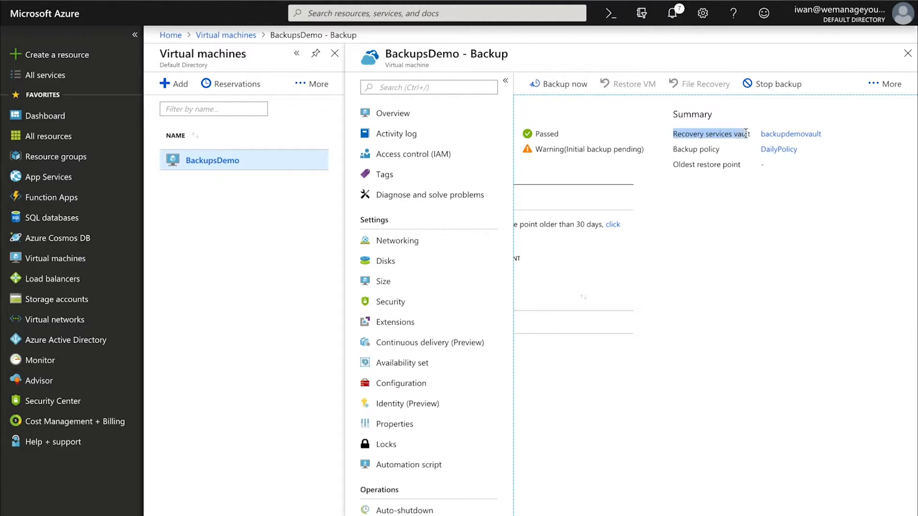
{"action": "left_click", "coordinate": [823, 132]}
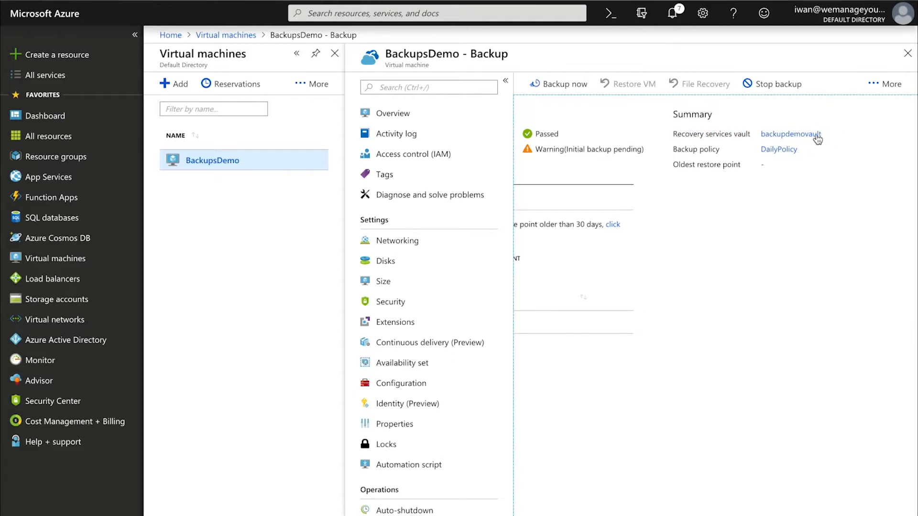
{"action": "left_click", "coordinate": [817, 137]}
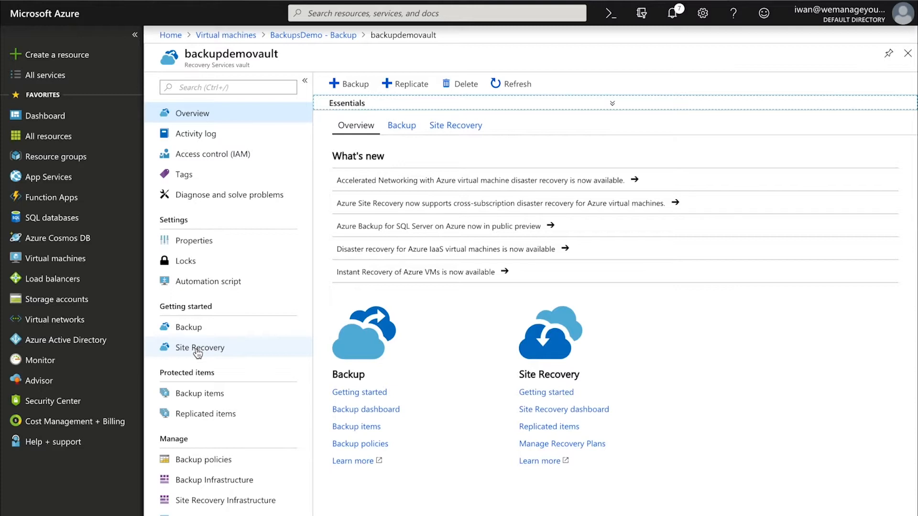
- Open the vault's properties and bring up its backup settings
{"action": "left_click", "coordinate": [198, 240]}
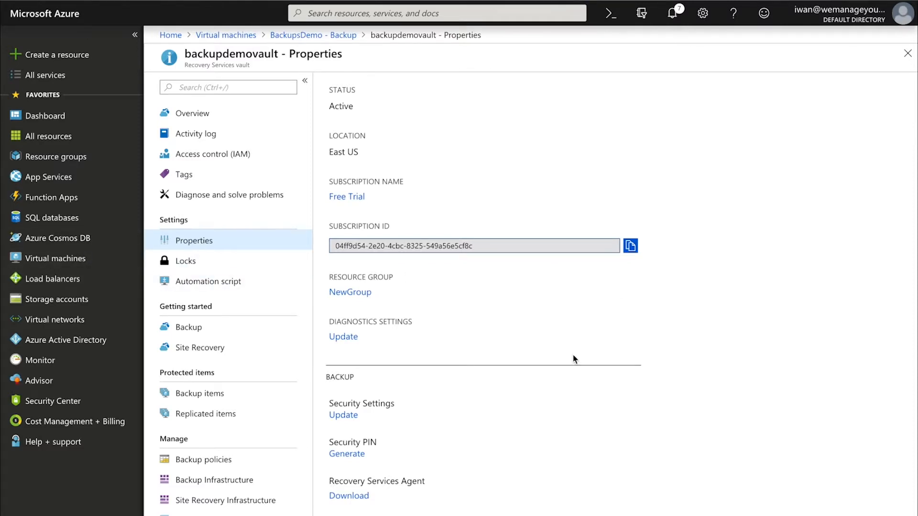
{"action": "scroll", "coordinate": [574, 359], "scroll_direction": "down", "scroll_amount": 1}
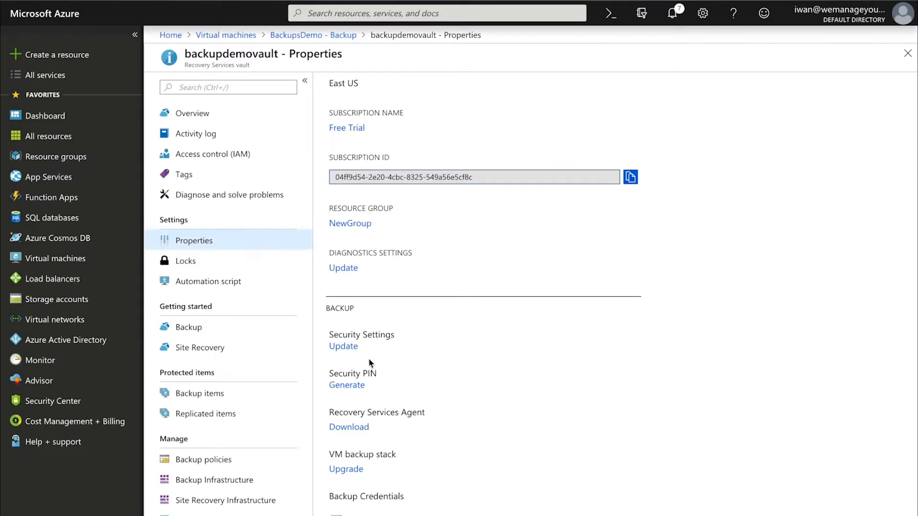
- Open the vault's security settings, answer Yes to Azure Multi-Factor Authentication being configured, and close them without saving
{"action": "left_click", "coordinate": [352, 347]}
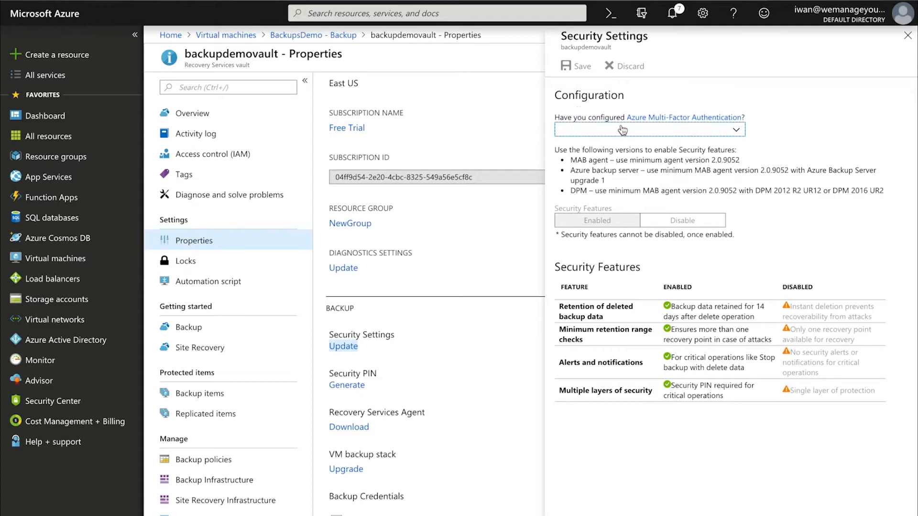
{"action": "left_click", "coordinate": [738, 135]}
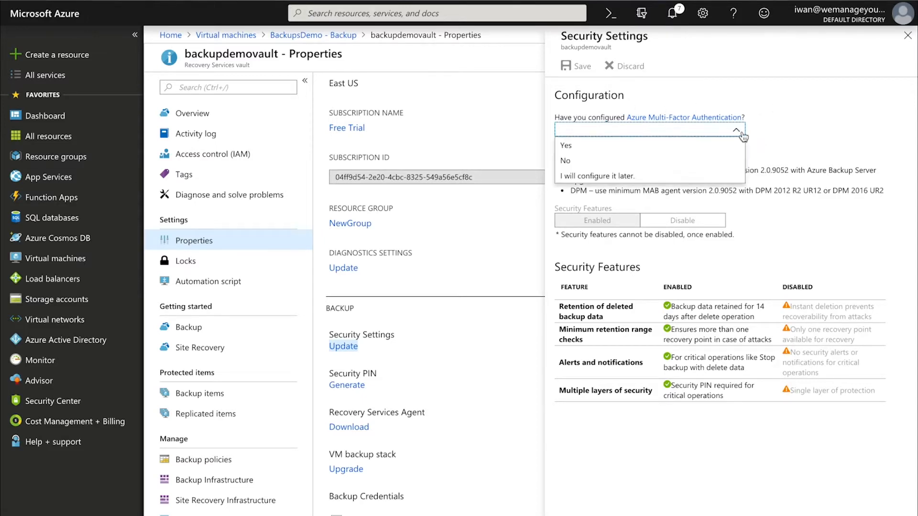
{"action": "left_click", "coordinate": [583, 145]}
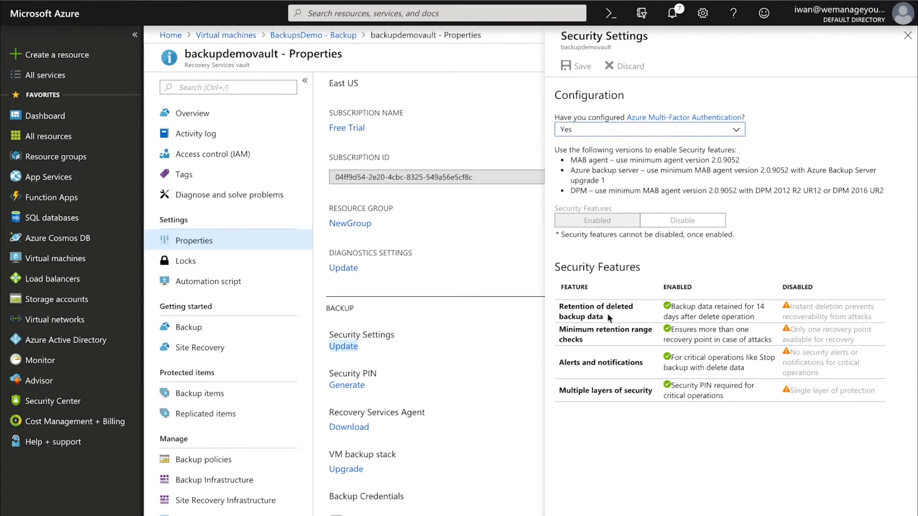
{"action": "left_click", "coordinate": [457, 265]}
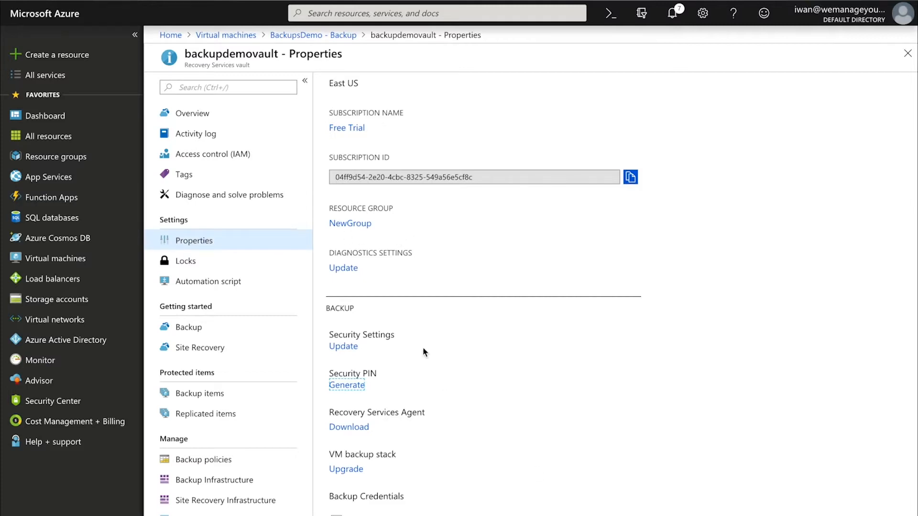
- Start generating a security PIN for the vault
{"action": "left_click", "coordinate": [362, 385]}
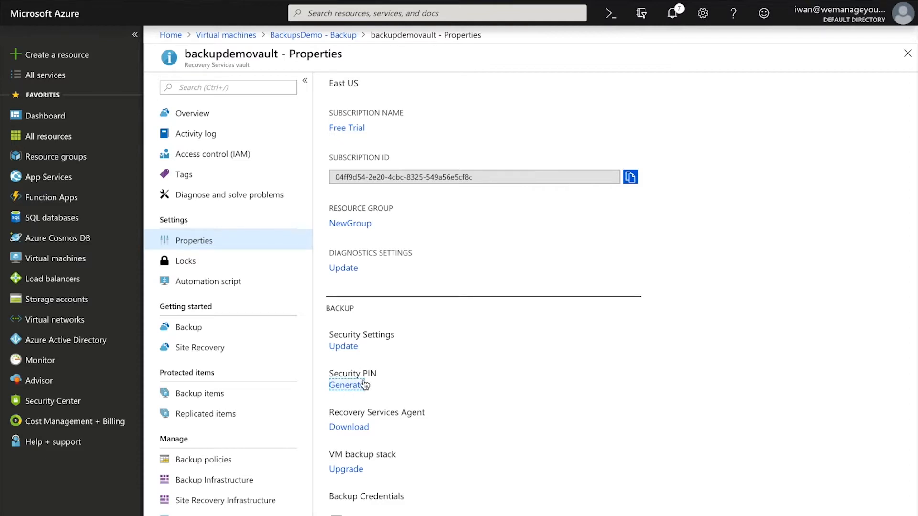